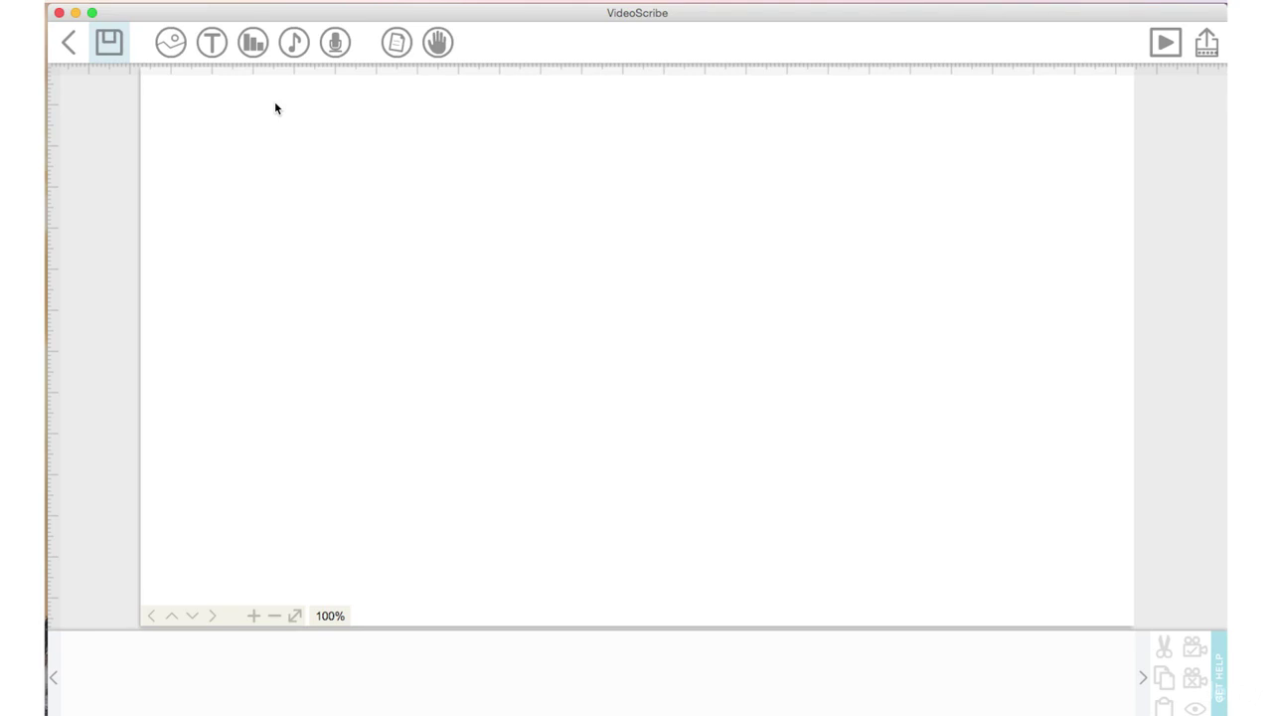
Start a new chart, keep the type as Bar, and begin typing the labels 'January, February, March'.
left_click(253, 44)
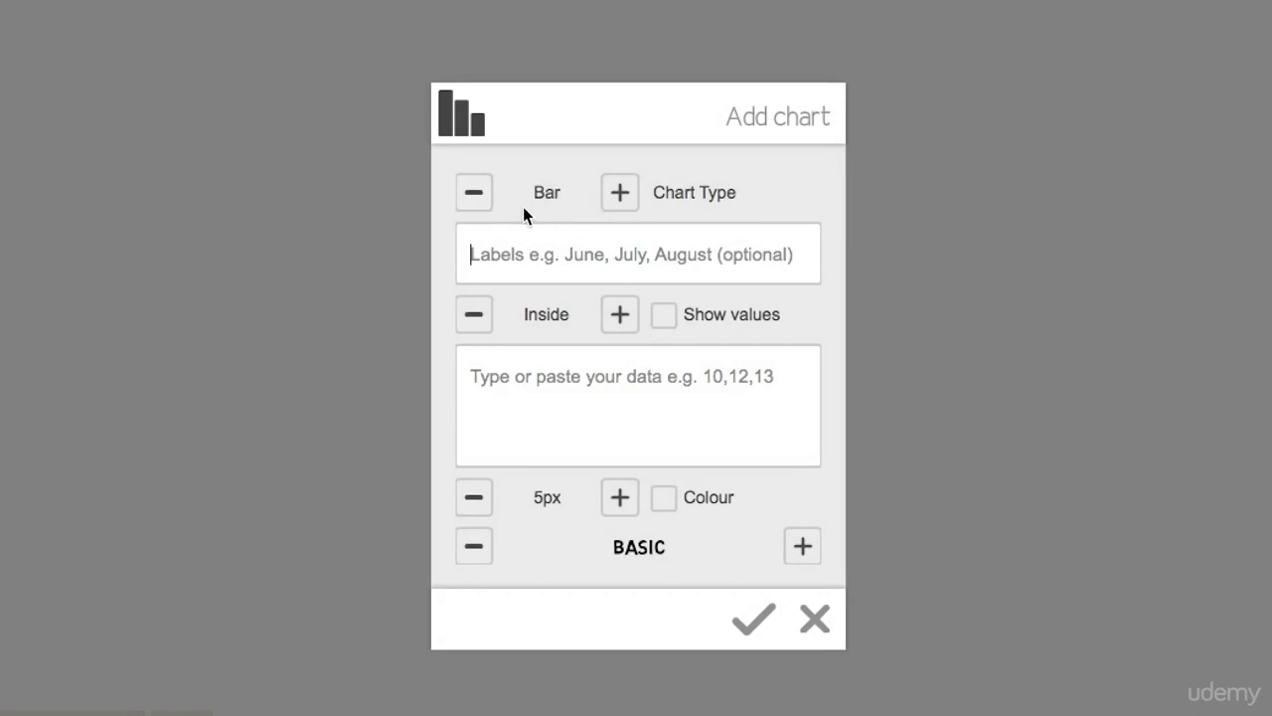
left_click(475, 199)
left_click(477, 201)
left_click(614, 206)
left_click(615, 211)
left_click(614, 212)
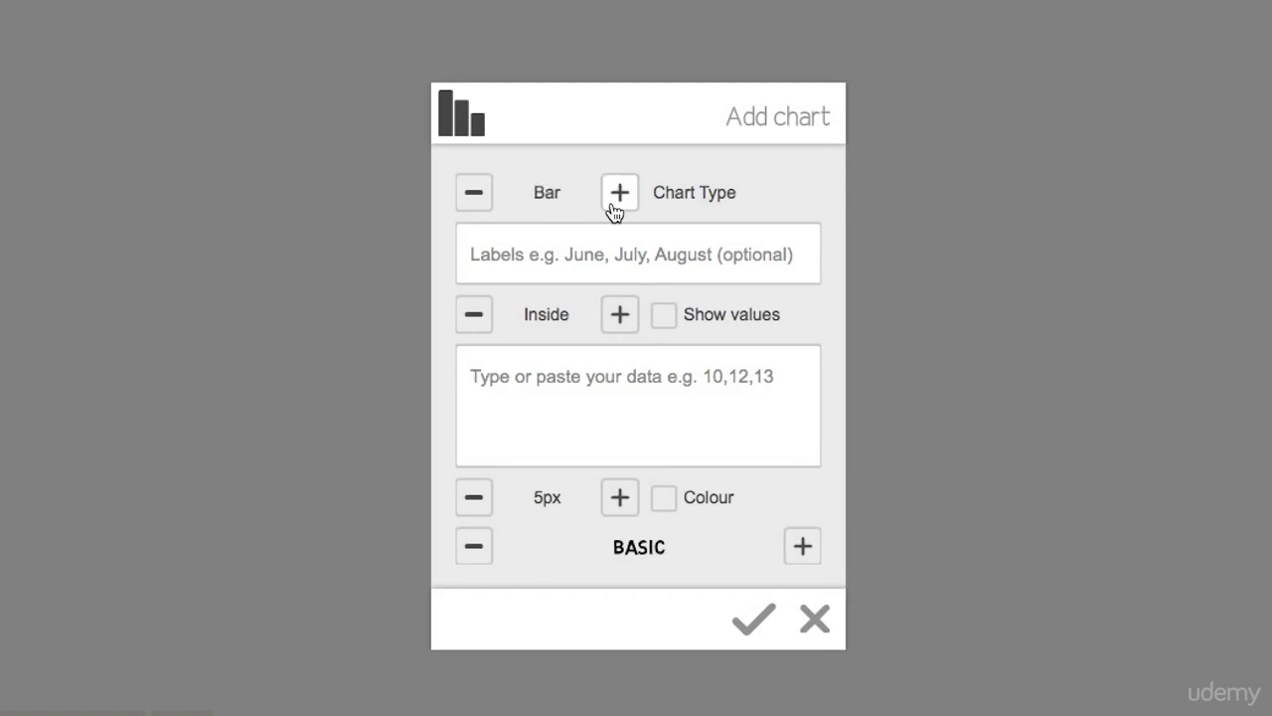
left_click(521, 261)
type("J")
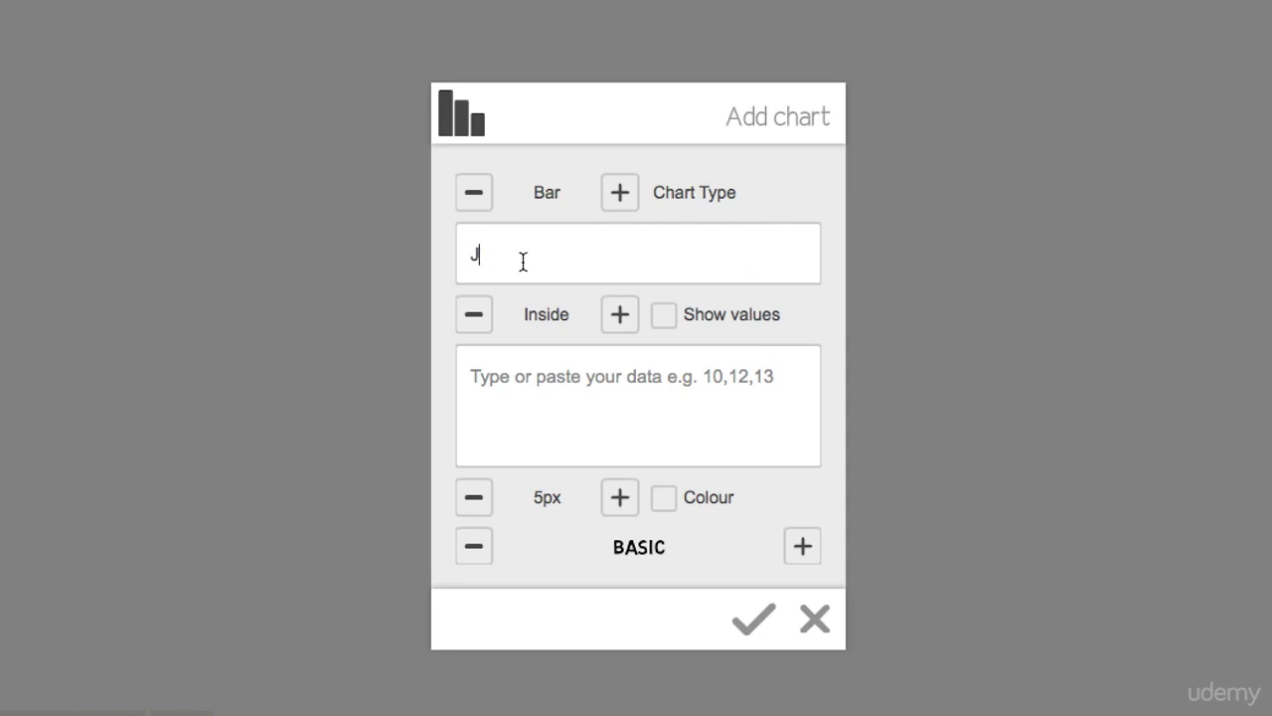
type("anuary, February, ")
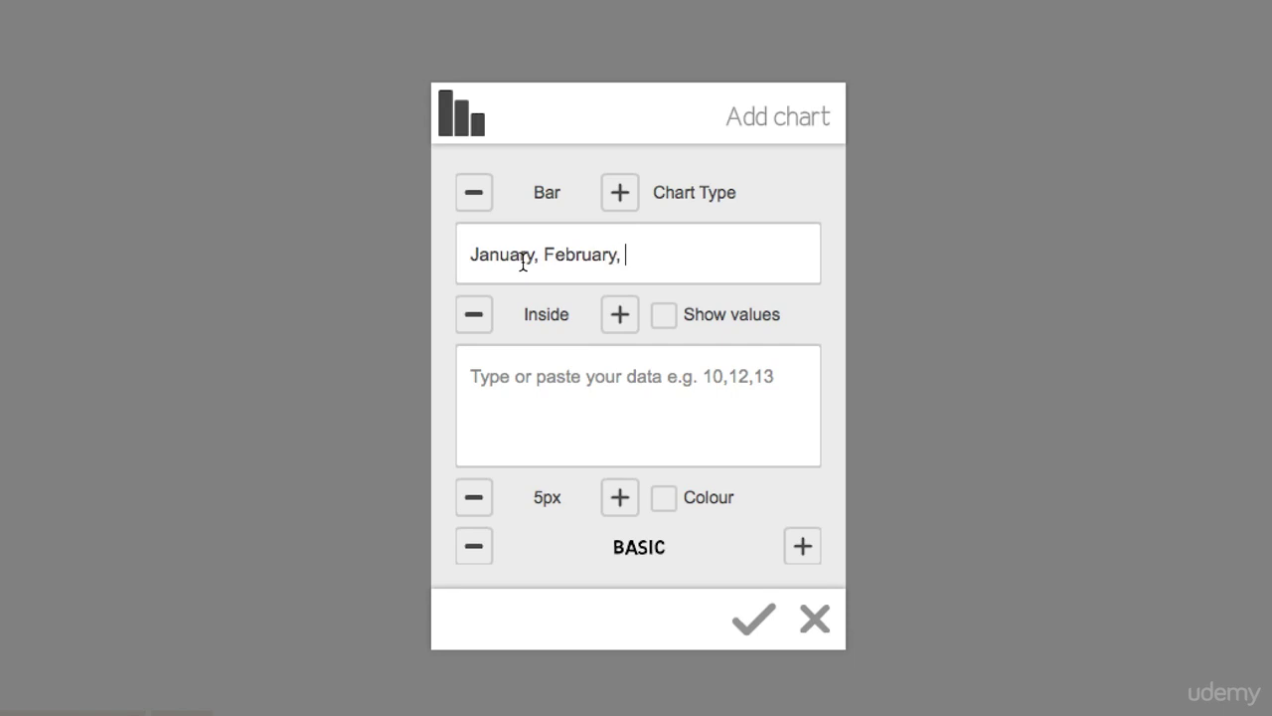
type("March")
Enter the data values 200,1000,1500 and begin changing the label position.
left_click(487, 379)
type("200,")
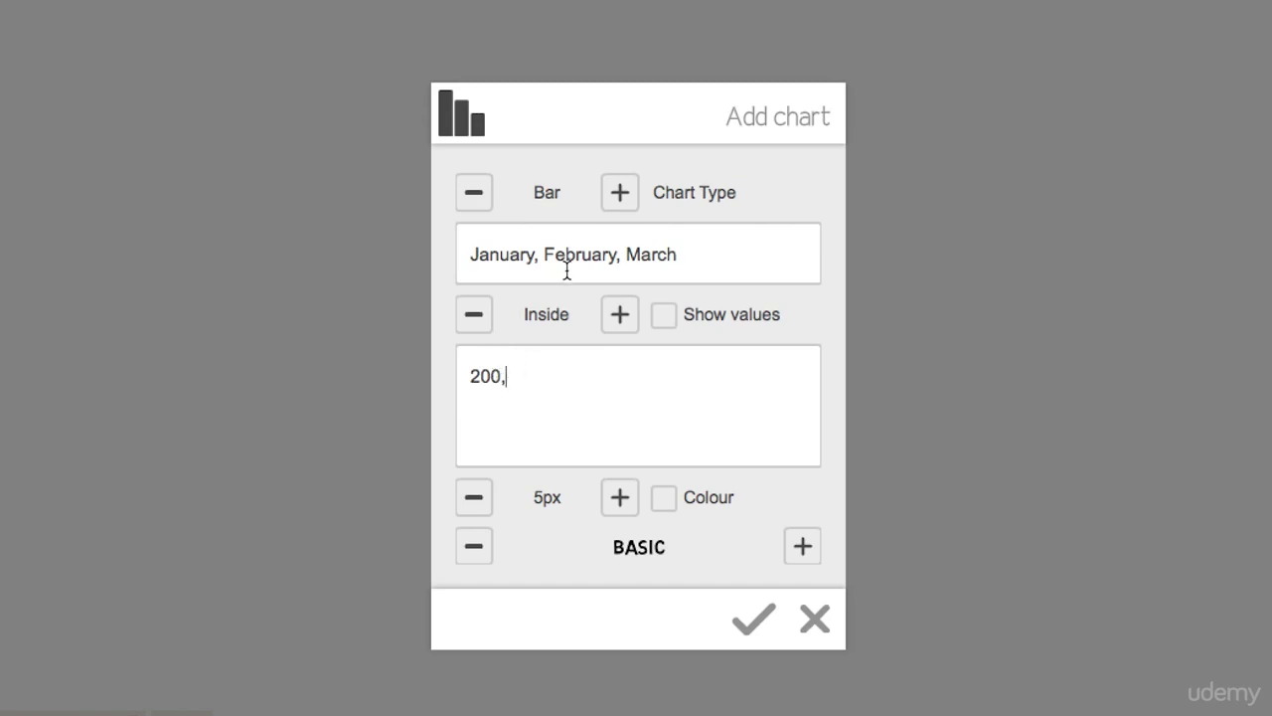
type("1000,1500")
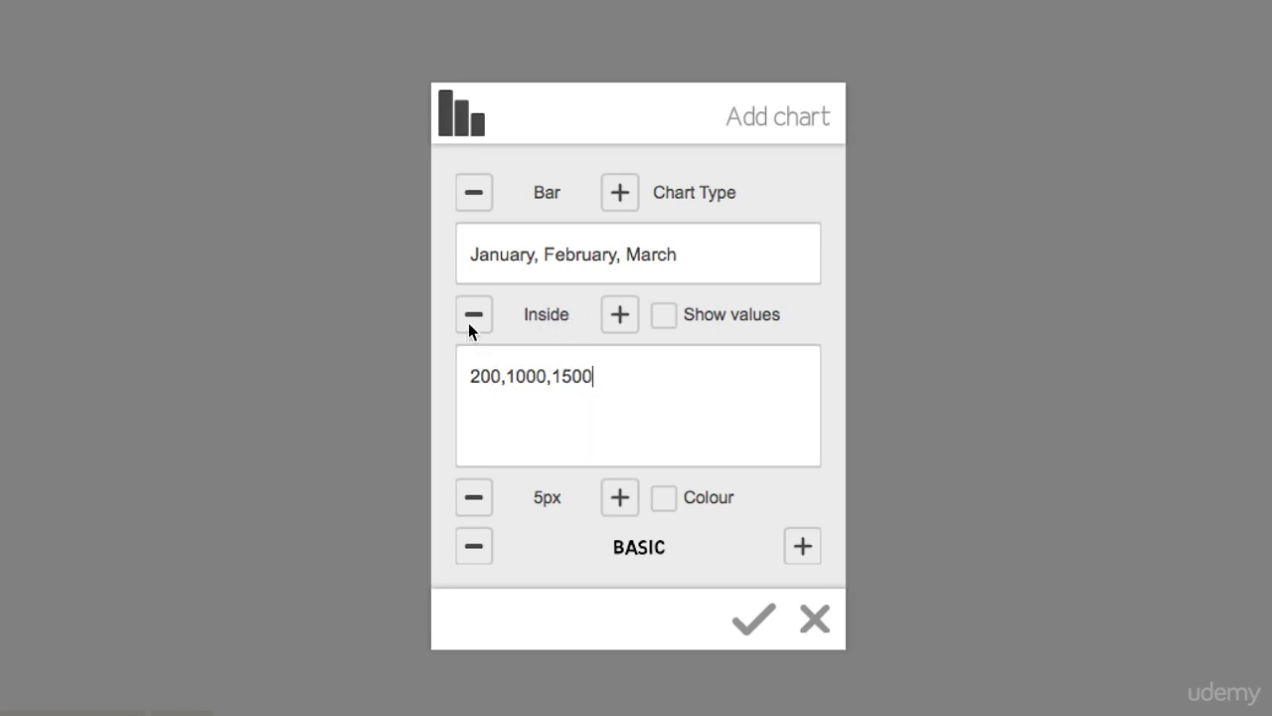
left_click(620, 316)
Put labels Outside, show values, enable Colour, and add the chart to the canvas.
left_click(618, 316)
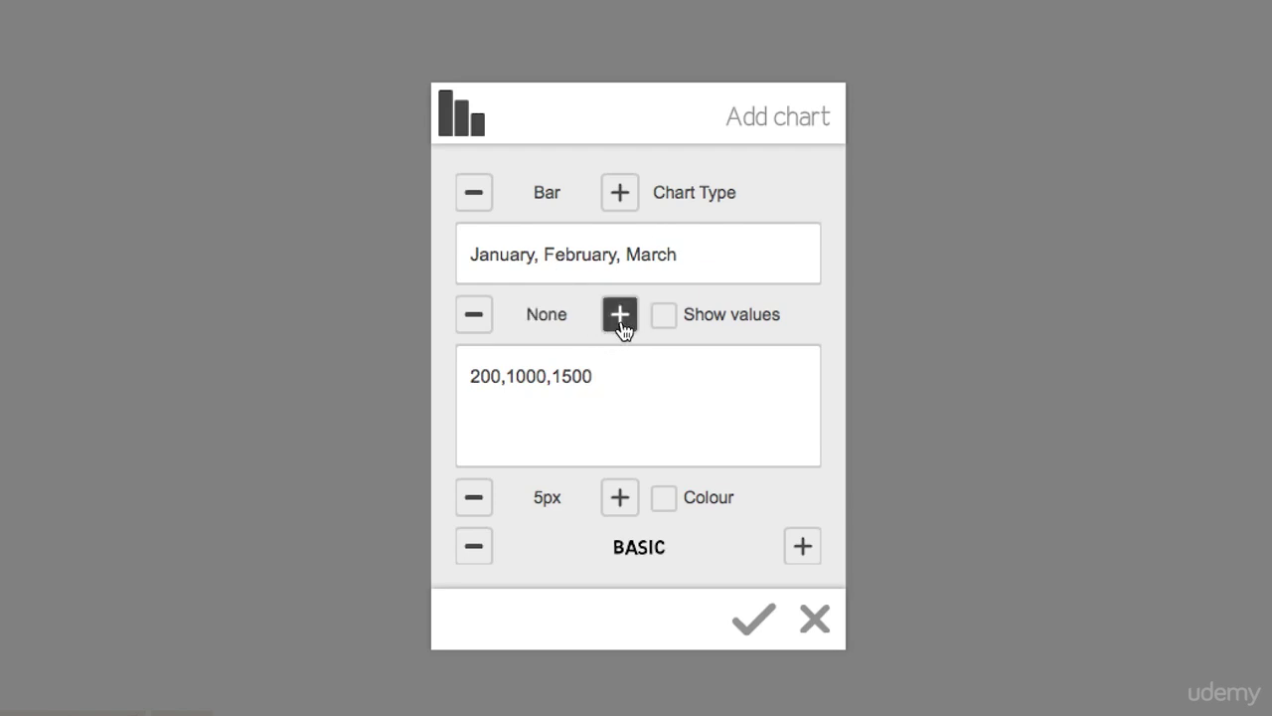
left_click(475, 316)
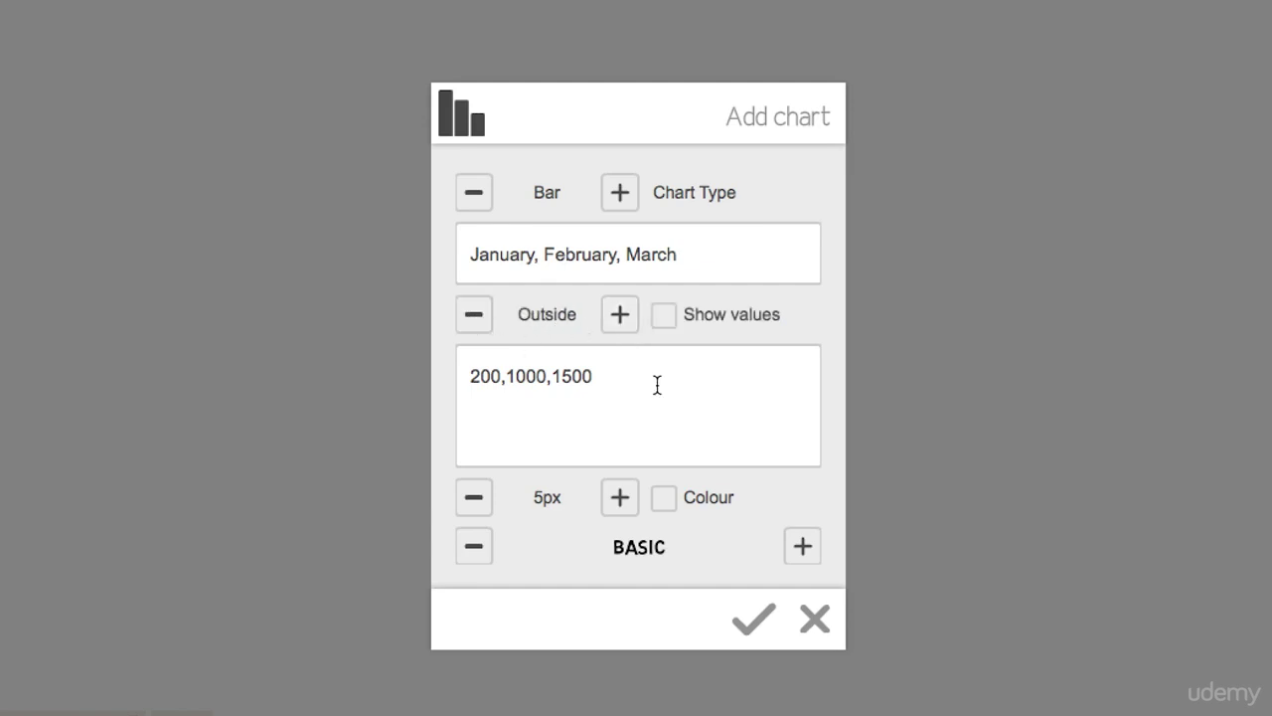
left_click(665, 323)
left_click(664, 499)
left_click(753, 622)
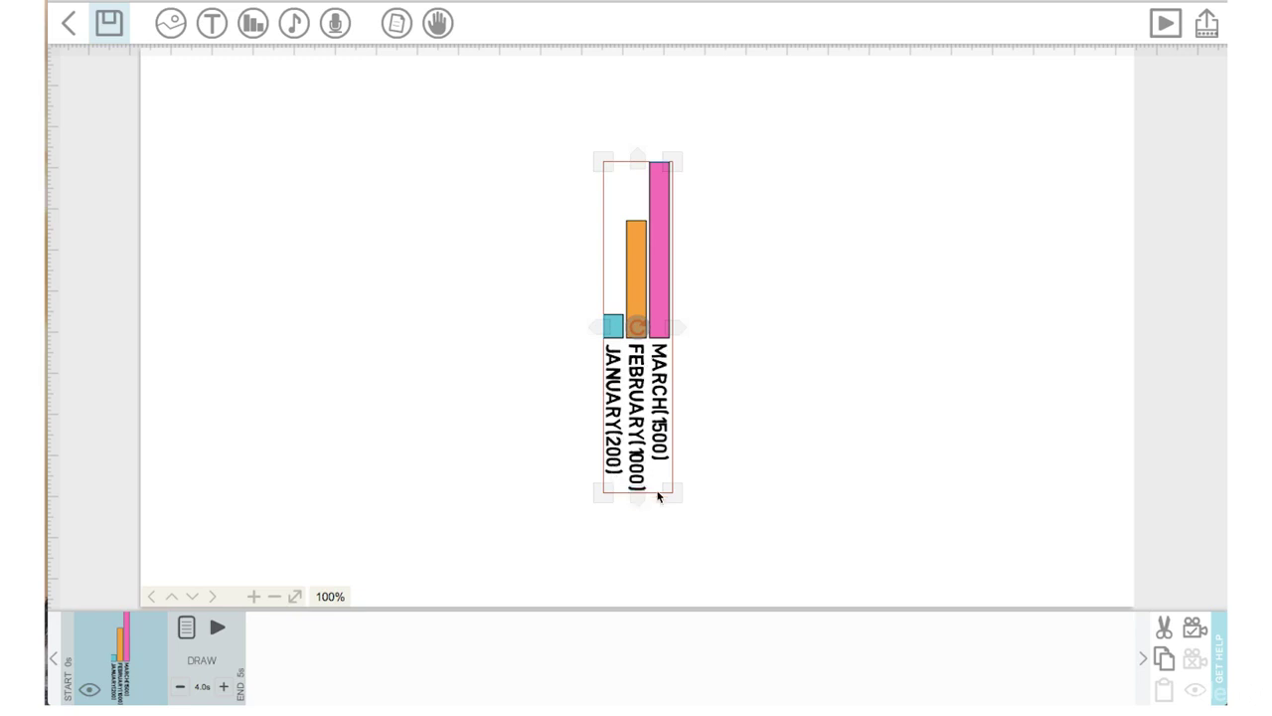
Reopen the chart's data in Edit chart from its properties and start switching the type to Pie.
left_click(187, 627)
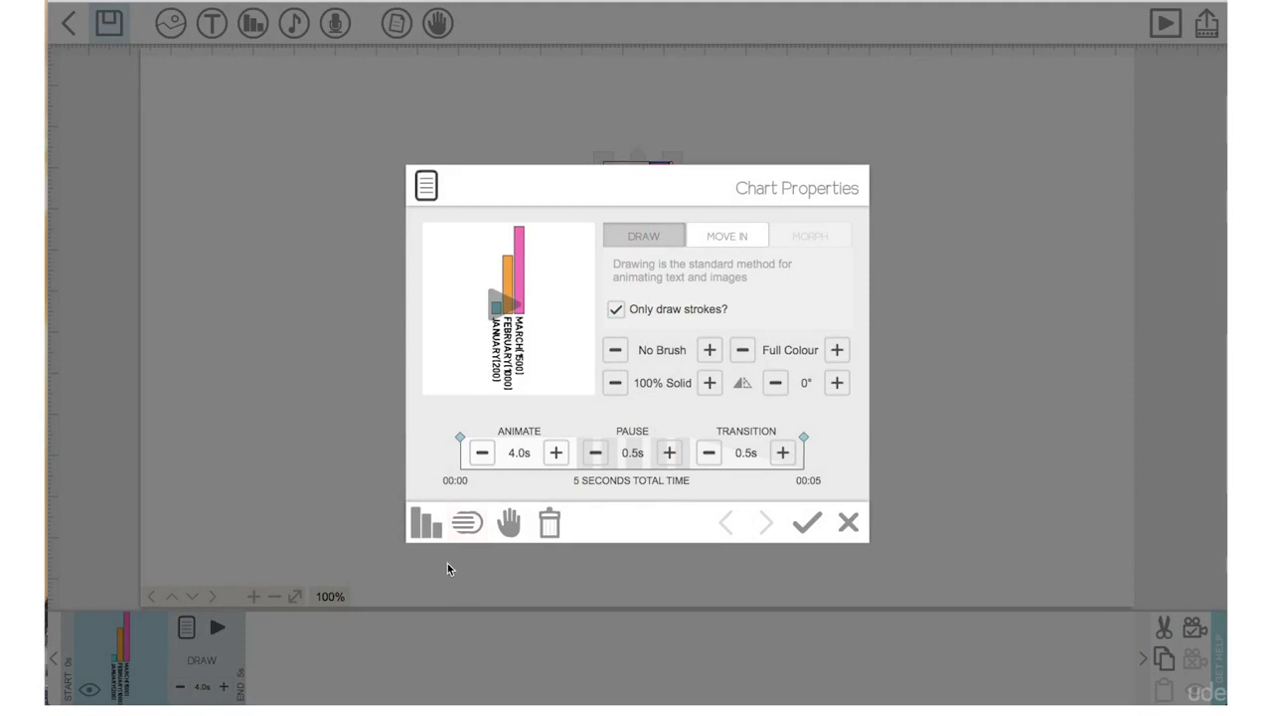
left_click(418, 530)
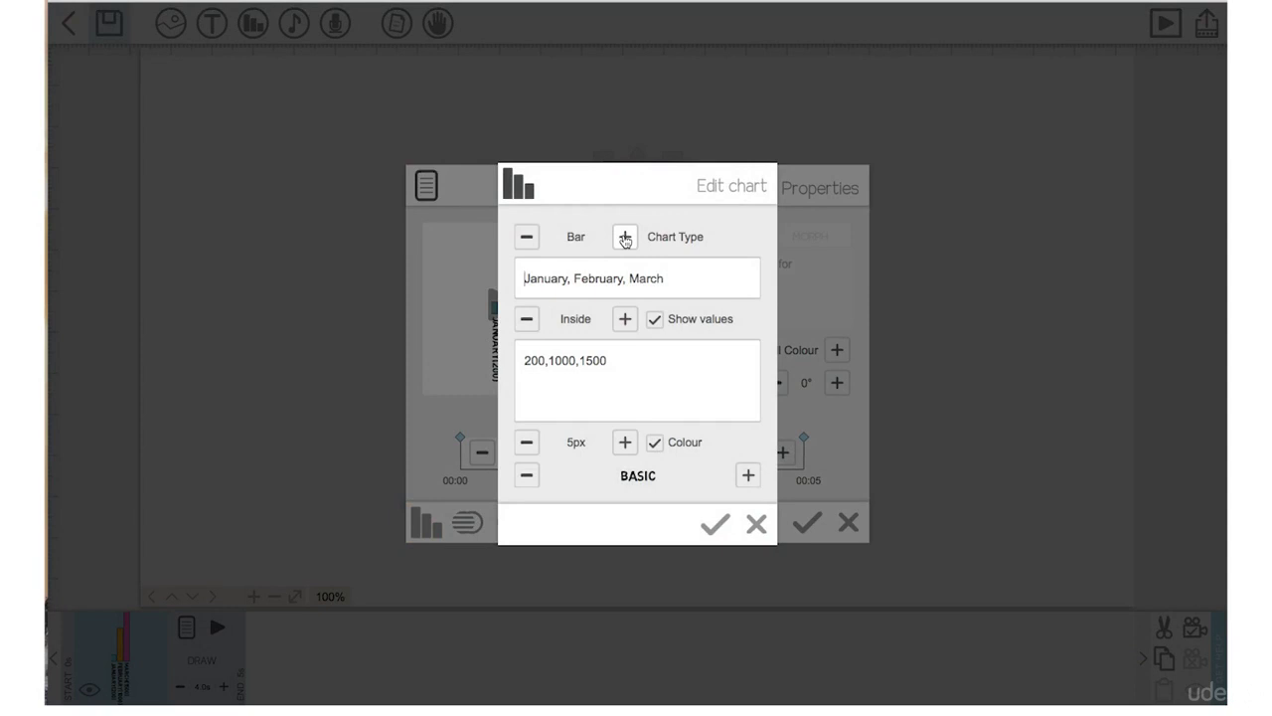
left_click(626, 238)
Change the chart type to Pie and raise the line width to 15px.
left_click(630, 238)
left_click(625, 443)
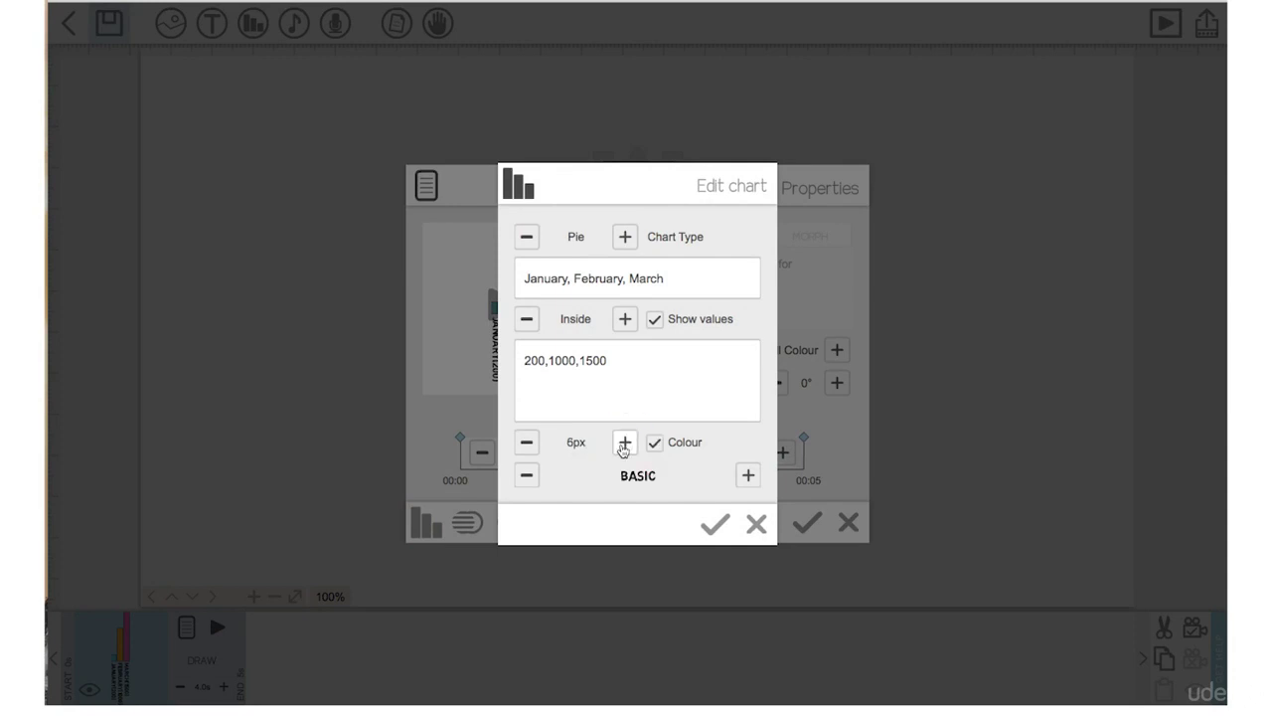
double_click(624, 443)
double_click(624, 443)
triple_click(624, 443)
double_click(625, 443)
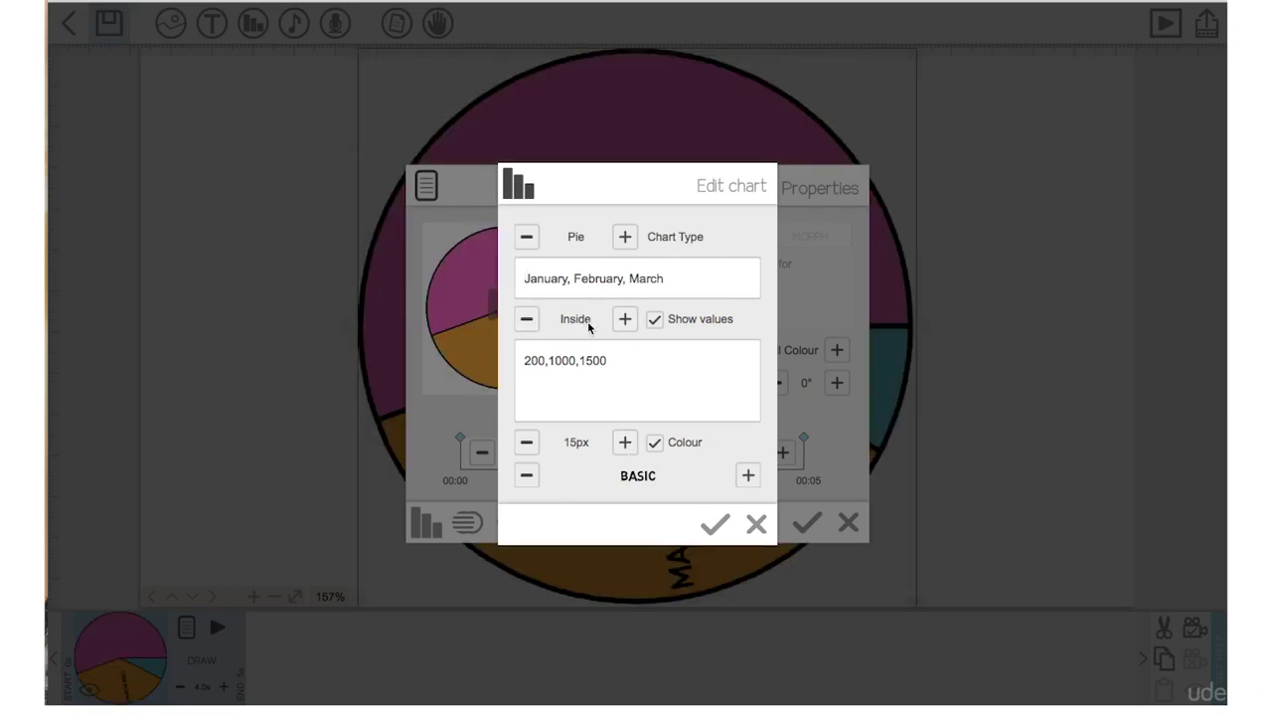
Place the labels outside the slices and apply the edits, closing chart properties.
left_click(626, 321)
left_click(712, 521)
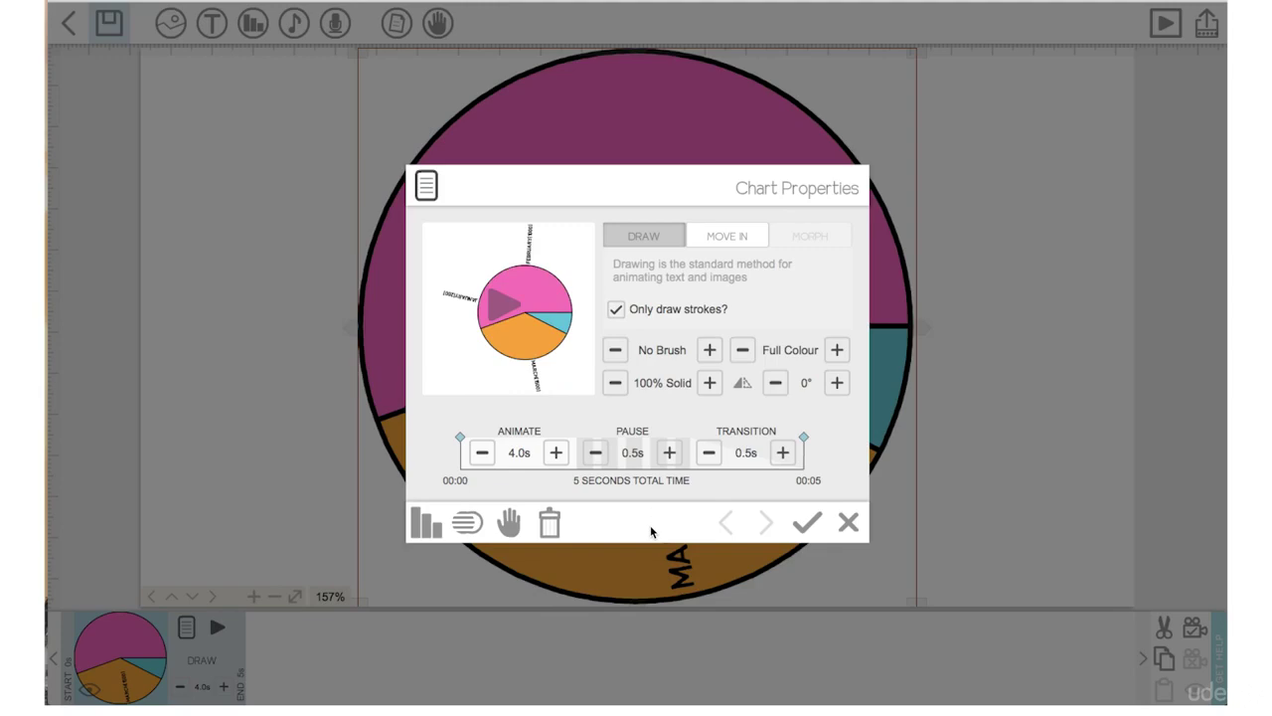
left_click(806, 522)
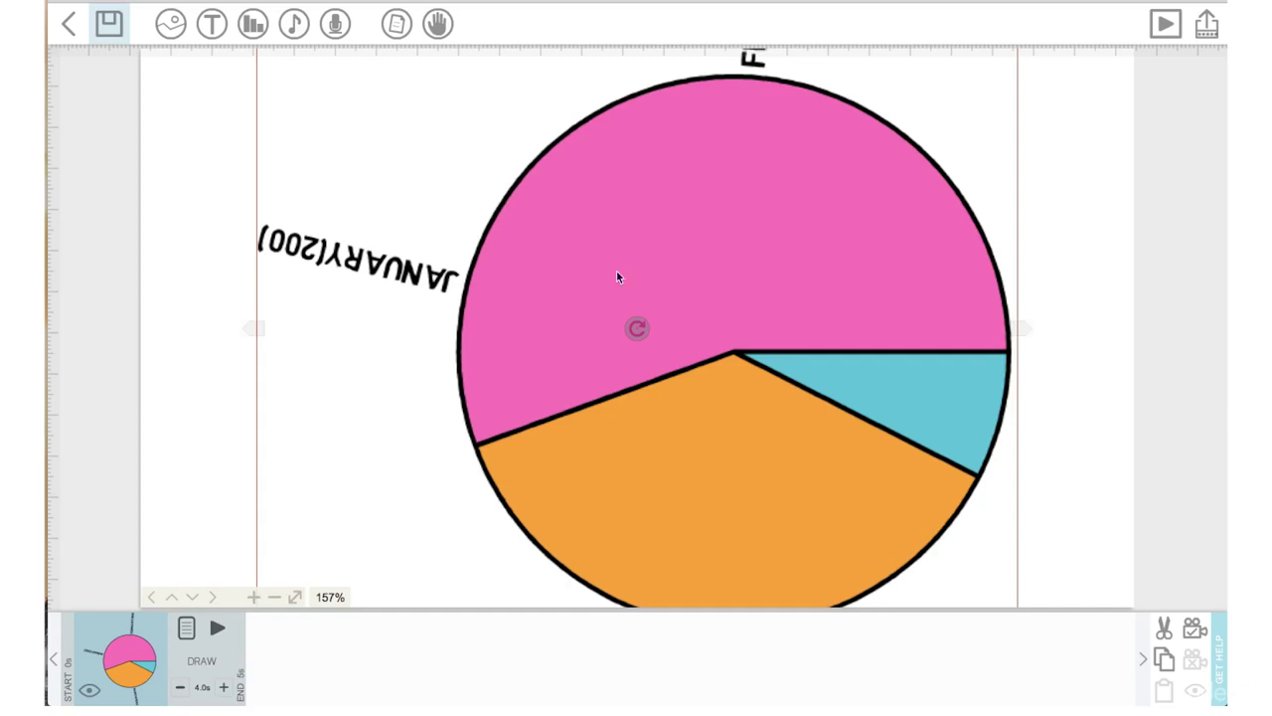
Zoom the canvas out to 75% so the whole pie chart fits.
left_click(275, 596)
left_click(274, 596)
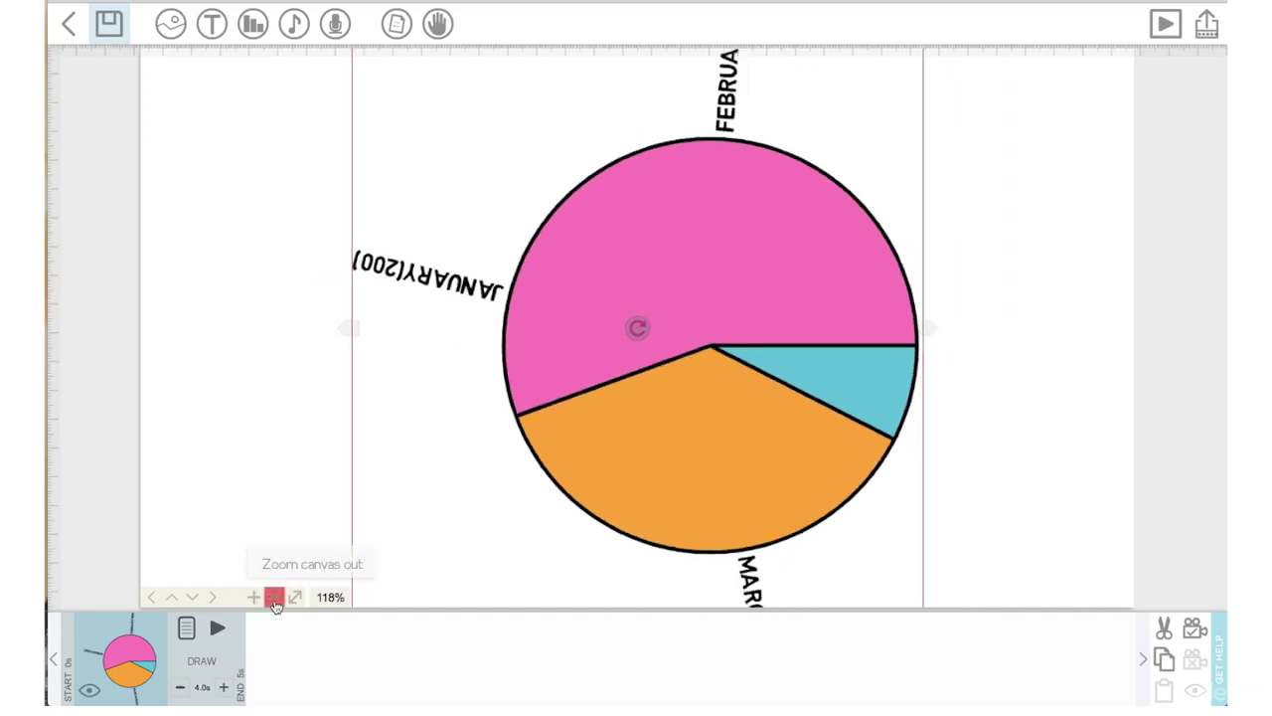
left_click(275, 596)
left_click(274, 597)
left_click(274, 596)
left_click(274, 596)
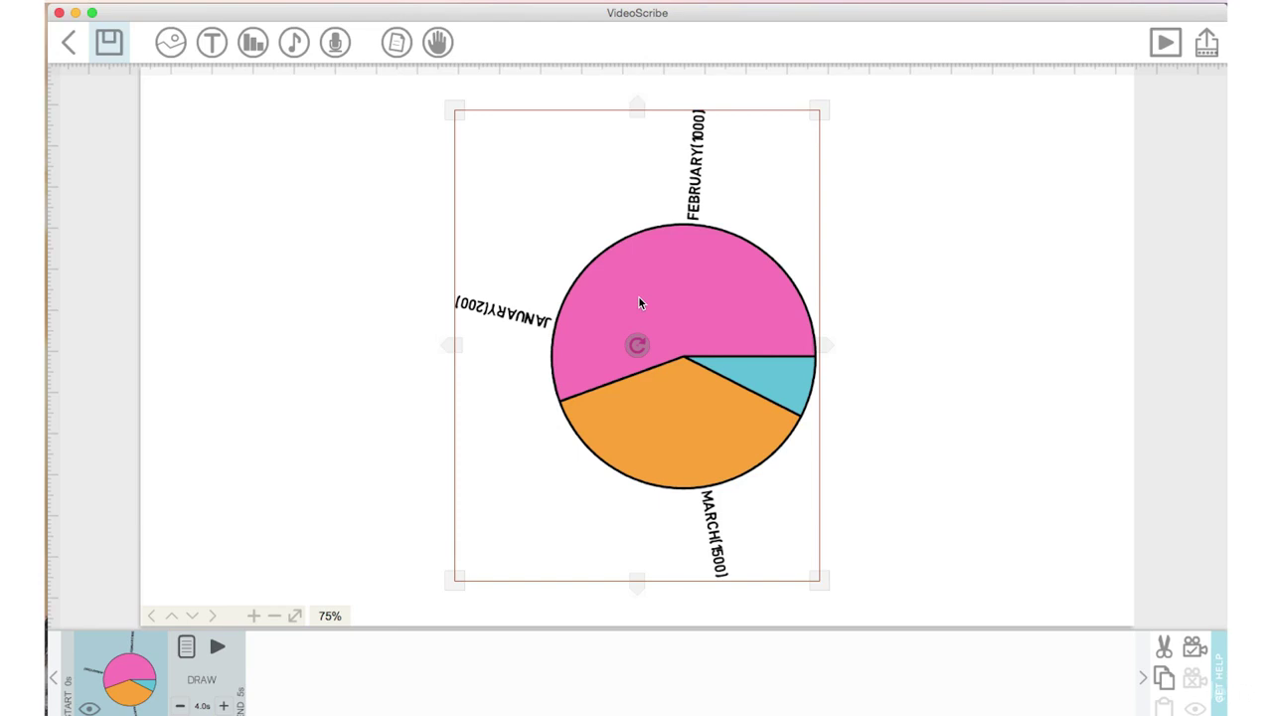
Zoom the canvas out to 35% with the mouse wheel.
scroll(667, 512, "down", 4)
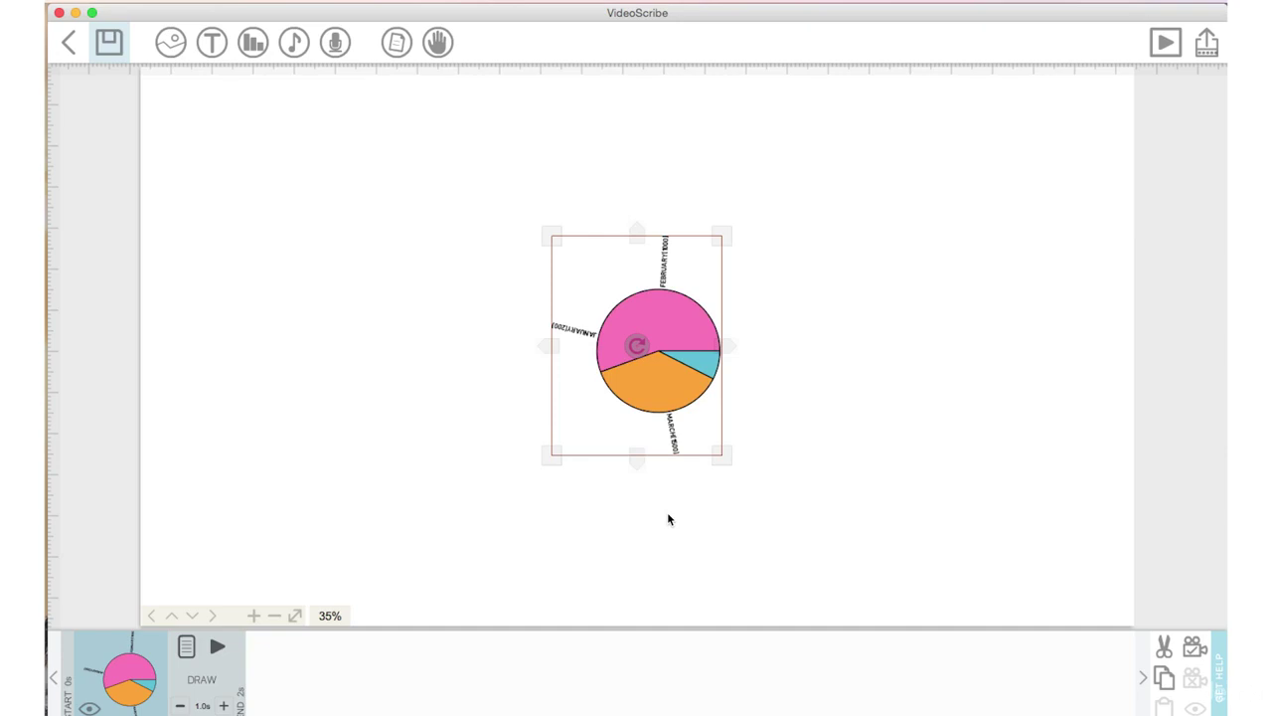